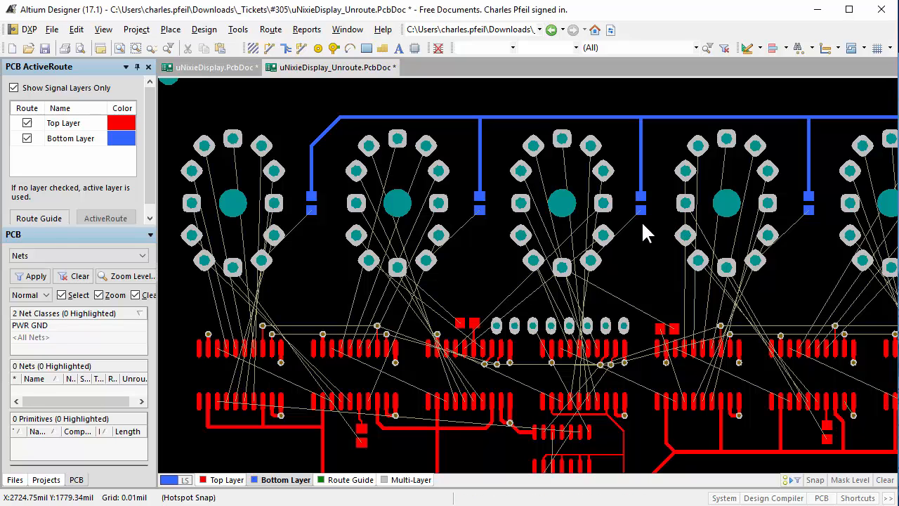
Fit the board in view and inspect the second tube's NetNX2_1 pad and the driver chips below.
{"action": "key", "text": "ctrl+Page_Down"}
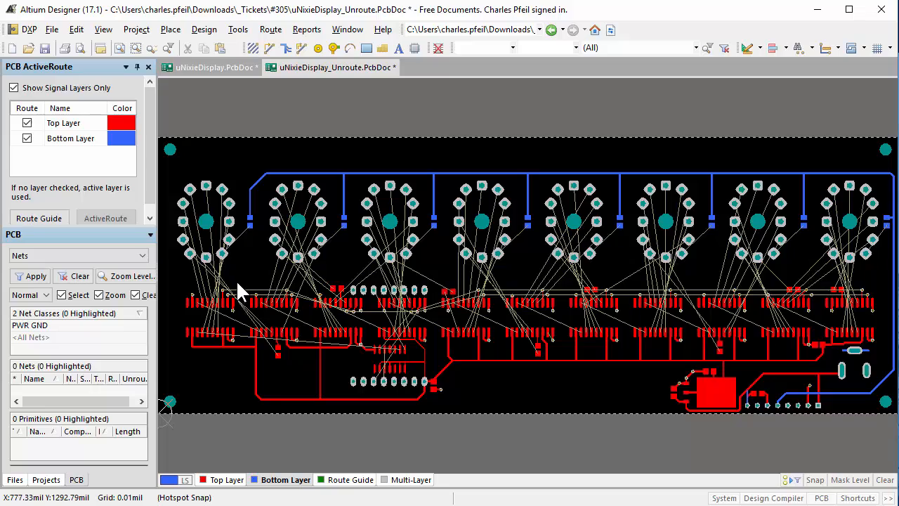
{"action": "scroll", "coordinate": [238, 287], "scroll_direction": "up", "scroll_amount": 2}
{"action": "scroll", "coordinate": [238, 288], "scroll_direction": "up", "scroll_amount": 2}
{"action": "scroll", "coordinate": [239, 288], "scroll_direction": "up", "scroll_amount": 2}
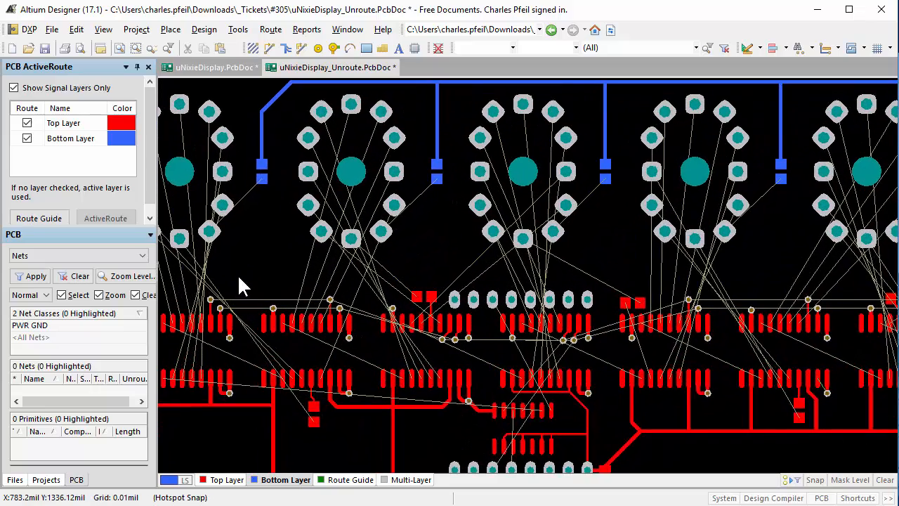
{"action": "left_click_drag", "start_coordinate": [238, 285], "coordinate": [358, 289]}
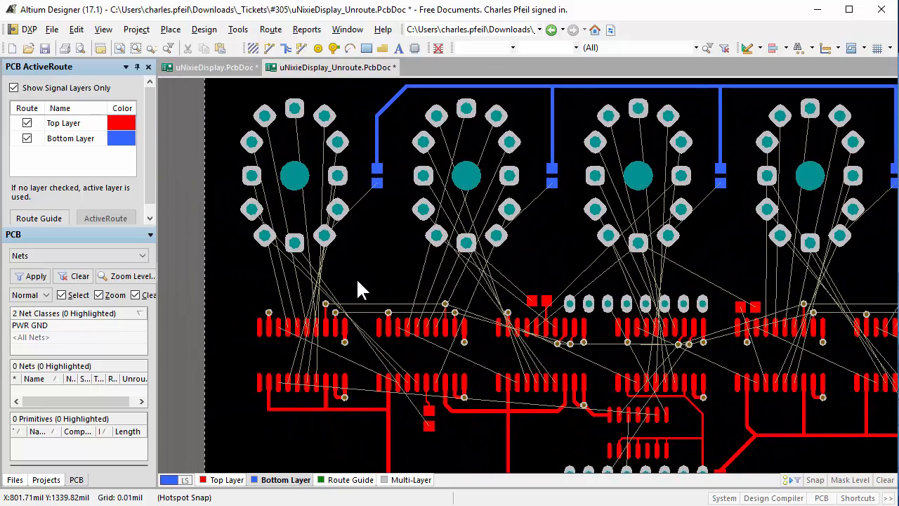
{"action": "left_click_drag", "start_coordinate": [734, 418], "coordinate": [653, 351]}
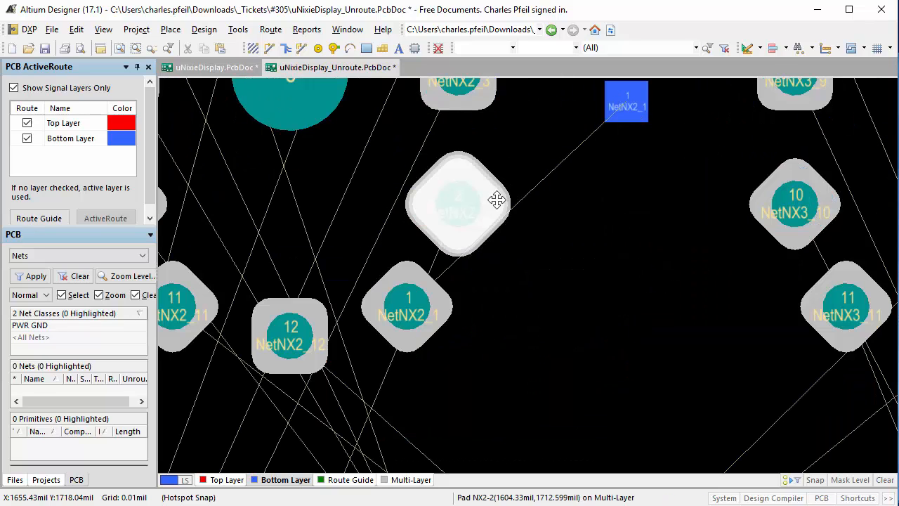
{"action": "left_click", "coordinate": [447, 309]}
{"action": "left_click", "coordinate": [585, 308]}
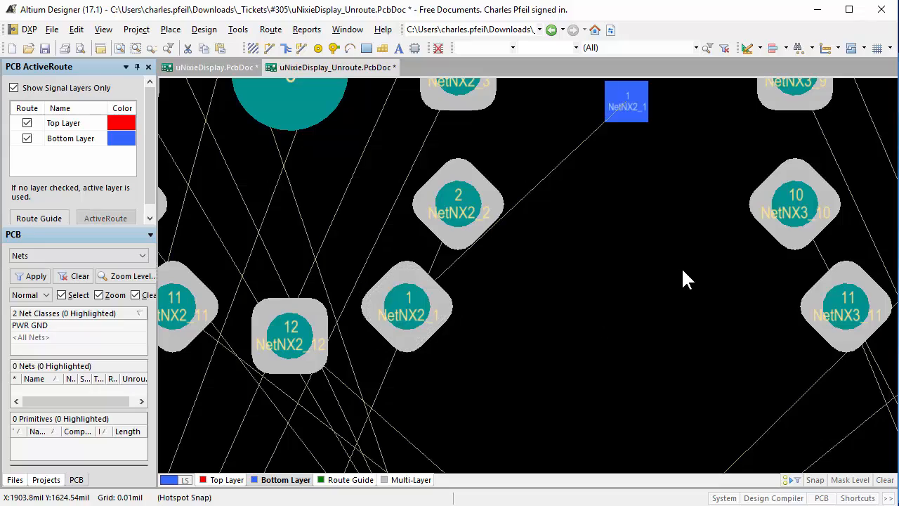
{"action": "scroll", "coordinate": [654, 250], "scroll_direction": "up", "scroll_amount": 1}
{"action": "scroll", "coordinate": [654, 250], "scroll_direction": "down", "scroll_amount": 3}
{"action": "scroll", "coordinate": [655, 250], "scroll_direction": "down", "scroll_amount": 1}
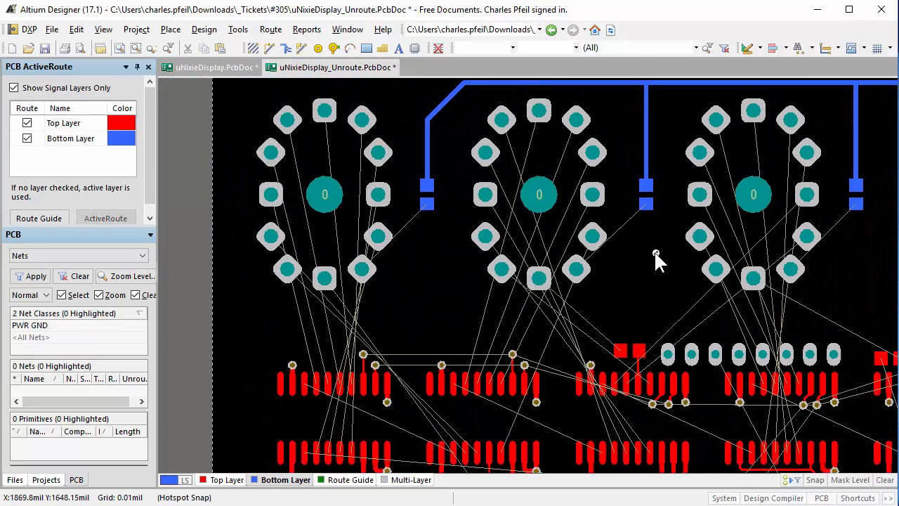
{"action": "left_click_drag", "start_coordinate": [688, 295], "coordinate": [664, 288]}
{"action": "scroll", "coordinate": [664, 288], "scroll_direction": "down", "scroll_amount": 2}
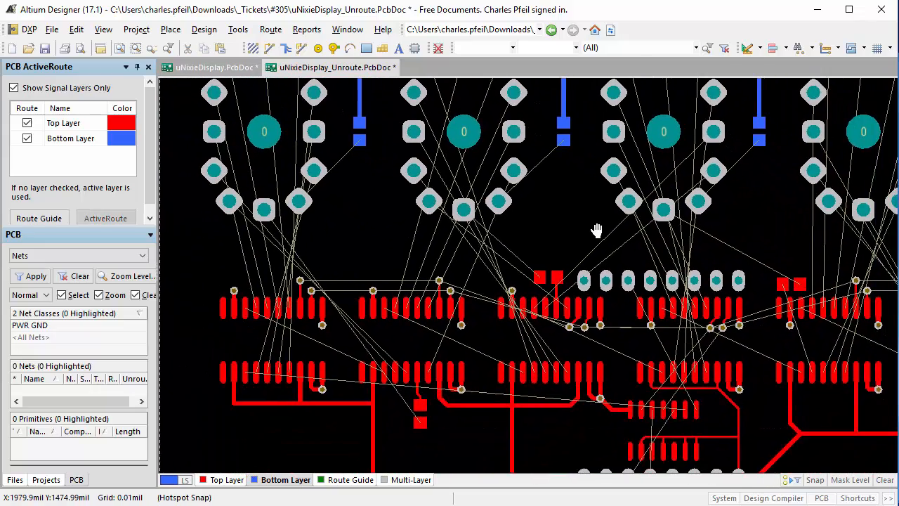
{"action": "scroll", "coordinate": [594, 244], "scroll_direction": "up", "scroll_amount": 2}
{"action": "left_click_drag", "start_coordinate": [595, 244], "coordinate": [544, 159]}
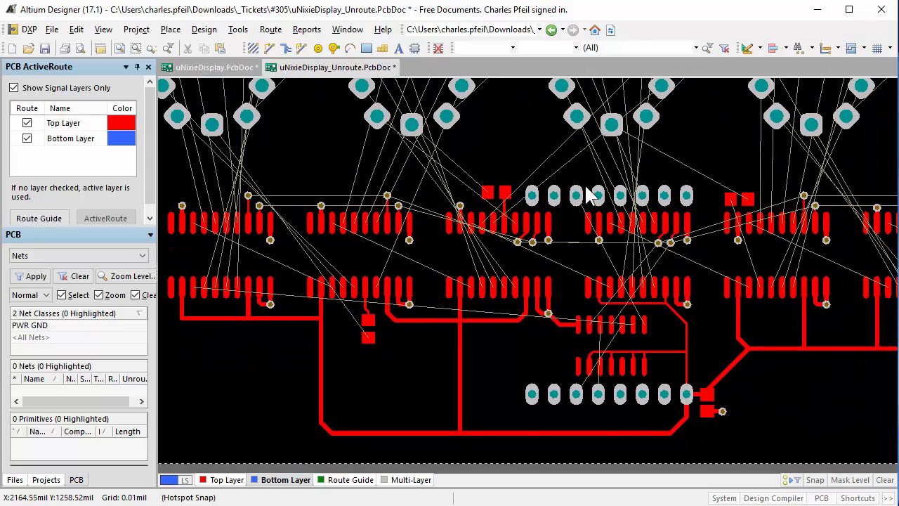
{"action": "scroll", "coordinate": [590, 197], "scroll_direction": "down", "scroll_amount": 2}
{"action": "scroll", "coordinate": [590, 197], "scroll_direction": "up", "scroll_amount": 1}
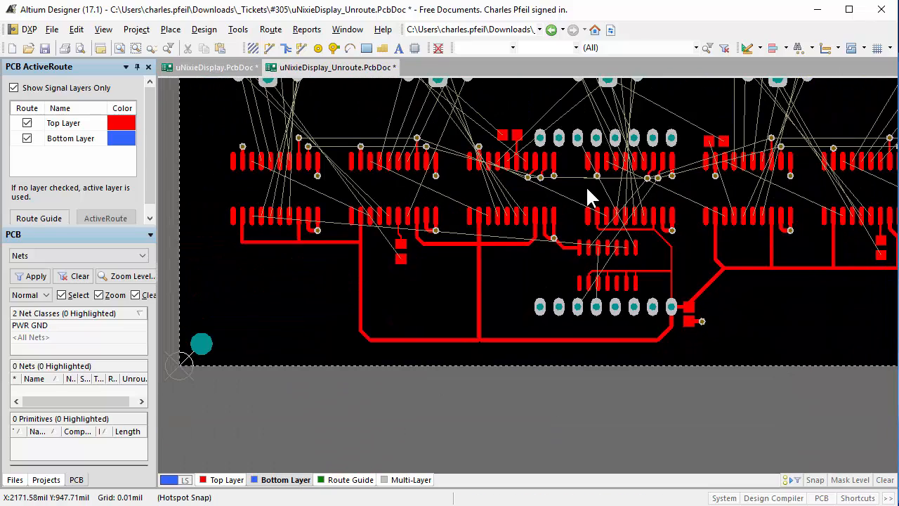
{"action": "scroll", "coordinate": [590, 197], "scroll_direction": "down", "scroll_amount": 2}
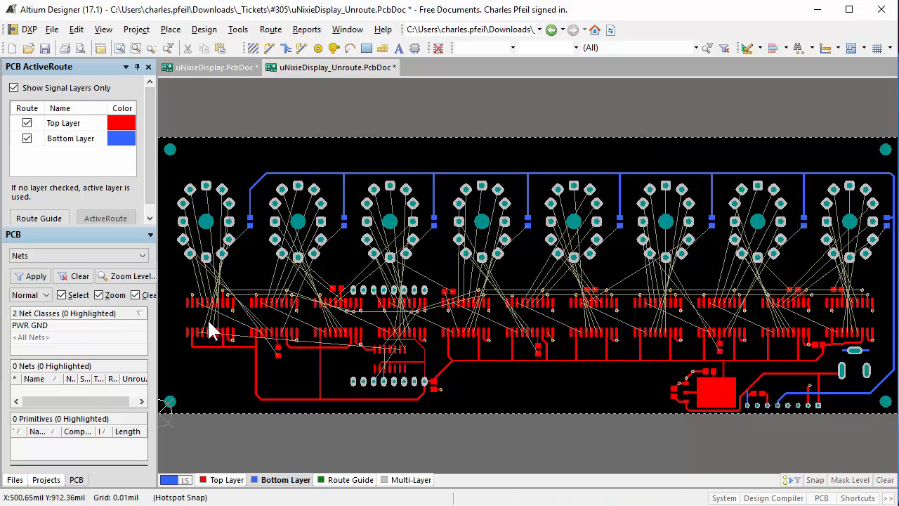
{"action": "scroll", "coordinate": [211, 326], "scroll_direction": "up", "scroll_amount": 3}
{"action": "scroll", "coordinate": [205, 312], "scroll_direction": "up", "scroll_amount": 3}
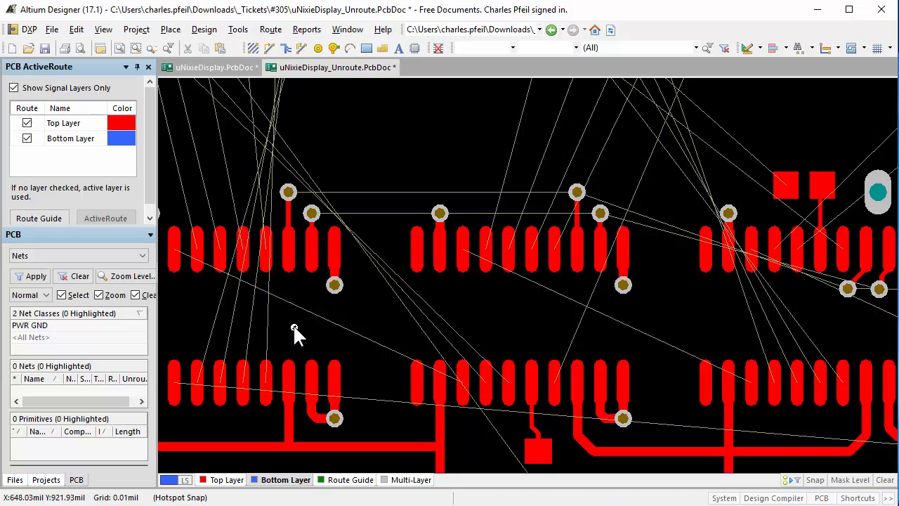
{"action": "scroll", "coordinate": [293, 324], "scroll_direction": "down", "scroll_amount": 2}
{"action": "scroll", "coordinate": [293, 325], "scroll_direction": "down", "scroll_amount": 2}
{"action": "scroll", "coordinate": [293, 325], "scroll_direction": "down", "scroll_amount": 3}
{"action": "scroll", "coordinate": [416, 303], "scroll_direction": "down", "scroll_amount": 3}
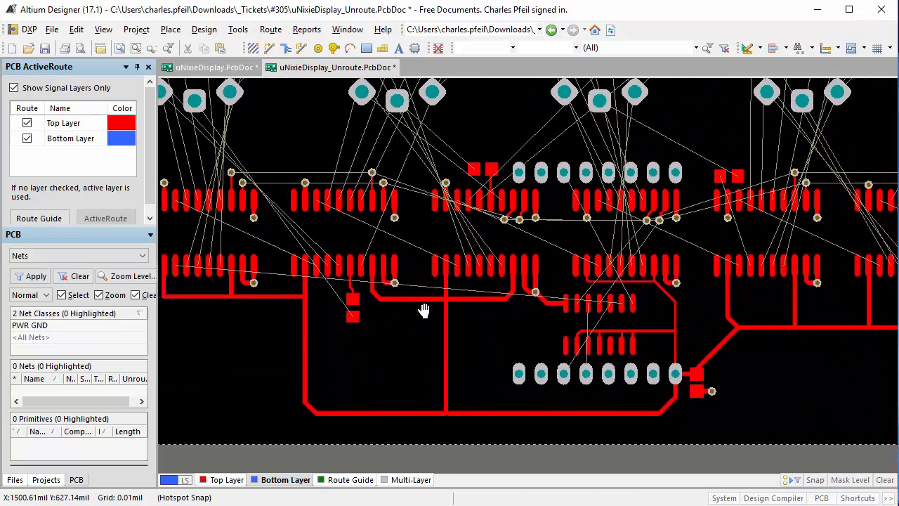
Inspect the lower-left track and the vias beside the first driver chip by extending selection to their connected nets.
{"action": "left_click", "coordinate": [303, 353]}
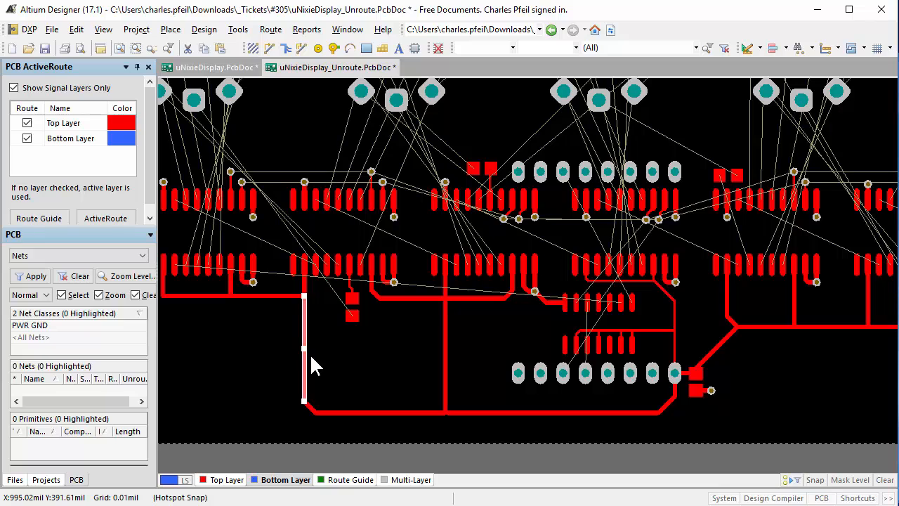
{"action": "key", "text": "Tab"}
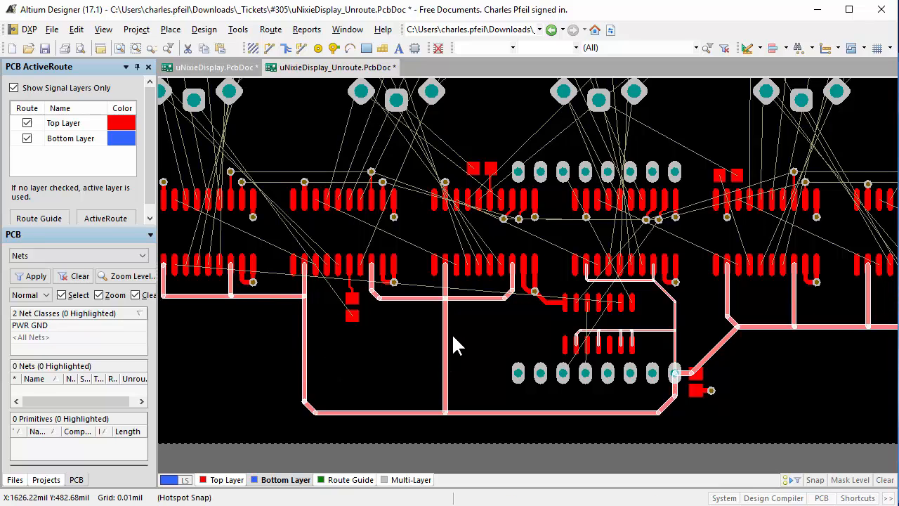
{"action": "left_click", "coordinate": [479, 340]}
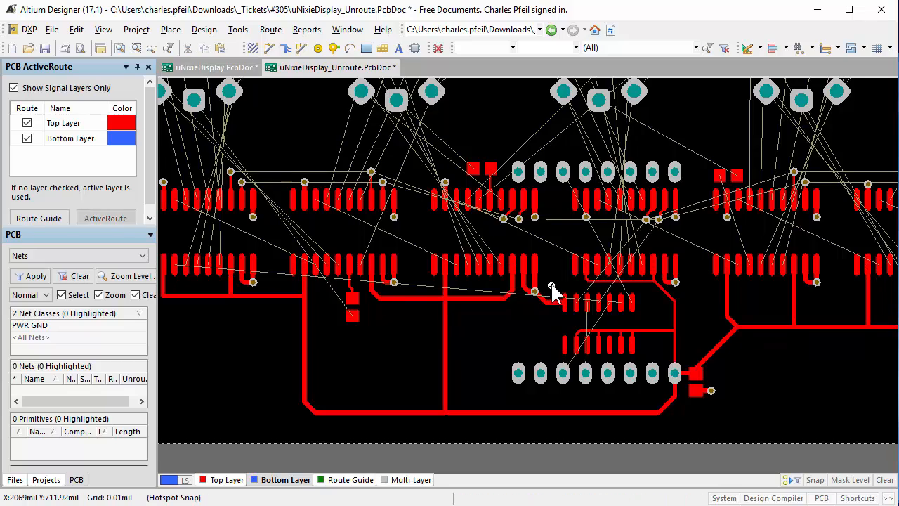
{"action": "scroll", "coordinate": [547, 288], "scroll_direction": "down", "scroll_amount": 3}
{"action": "left_click_drag", "start_coordinate": [741, 191], "coordinate": [658, 254]}
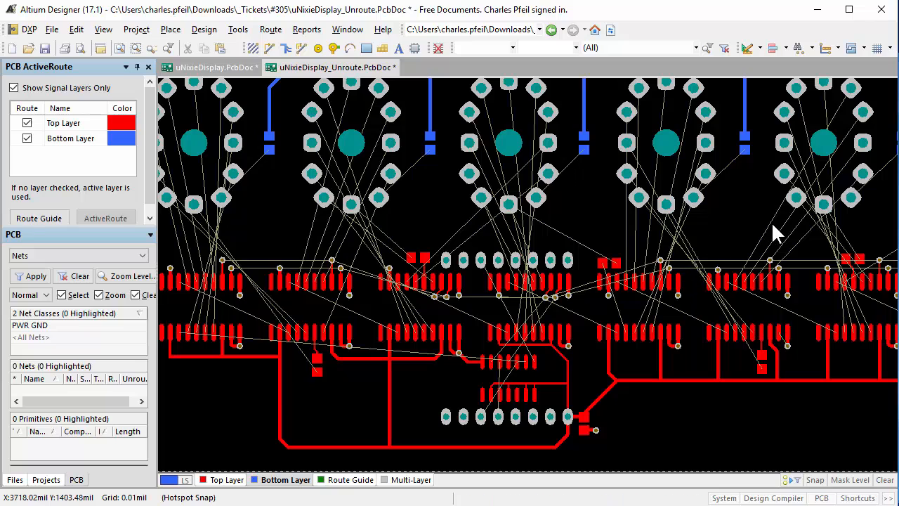
{"action": "left_click", "coordinate": [222, 260]}
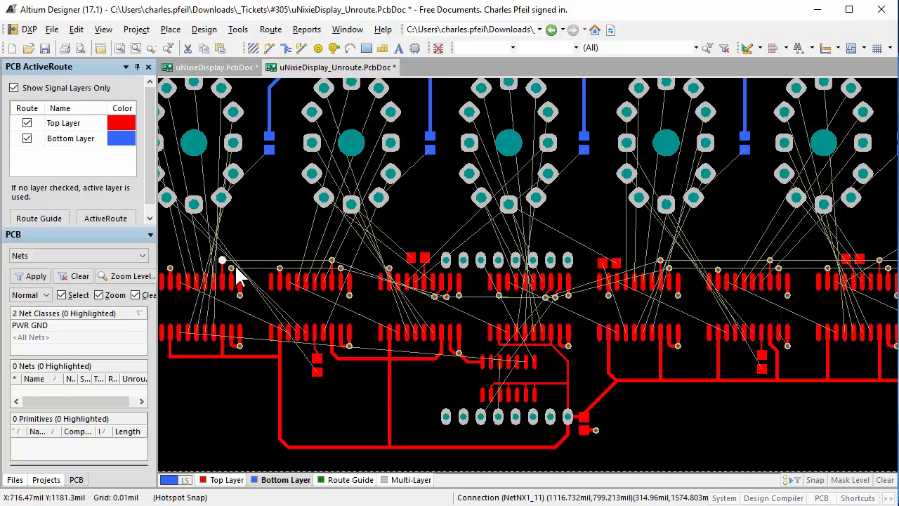
{"action": "left_click", "coordinate": [231, 269], "text": "shift"}
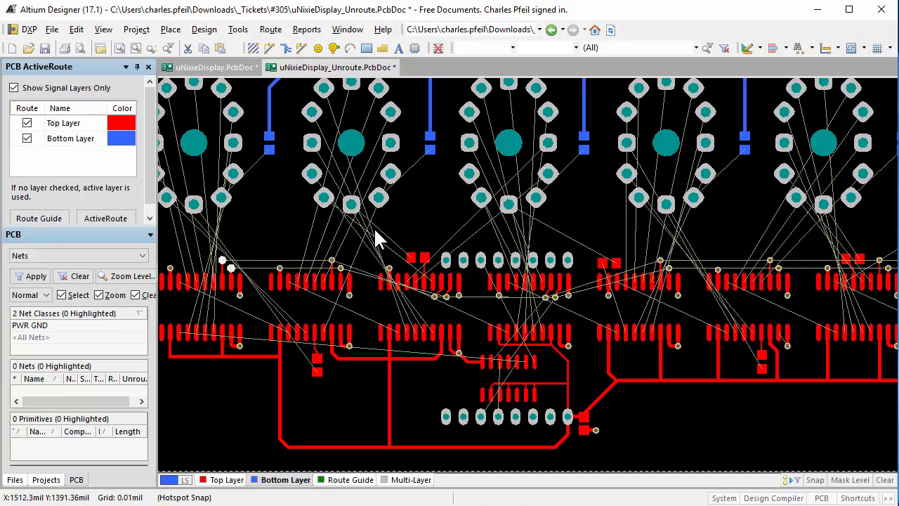
{"action": "key", "text": "Tab"}
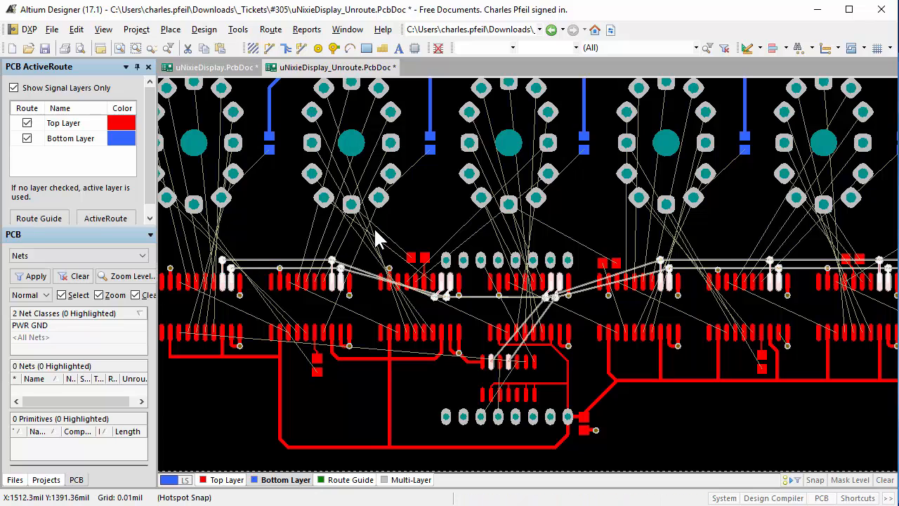
{"action": "scroll", "coordinate": [325, 238], "scroll_direction": "up", "scroll_amount": 5}
{"action": "scroll", "coordinate": [324, 242], "scroll_direction": "up", "scroll_amount": 5}
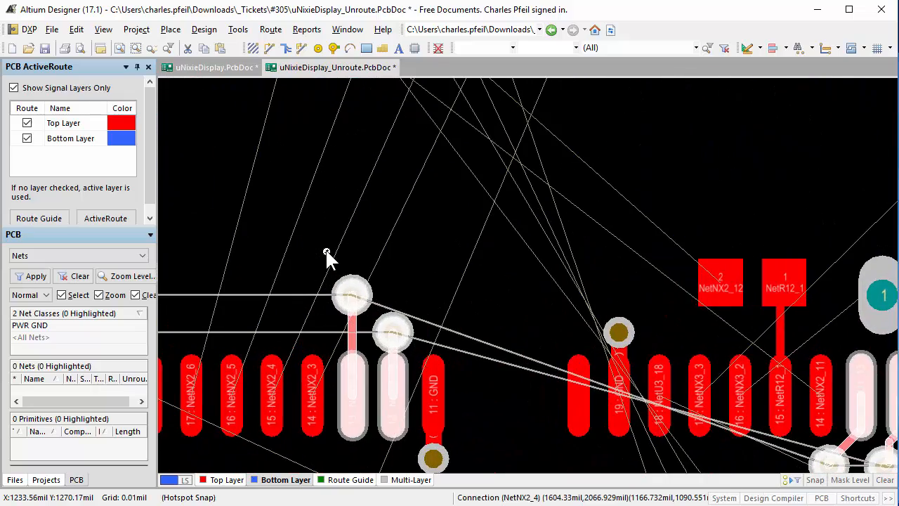
{"action": "left_click", "coordinate": [423, 285]}
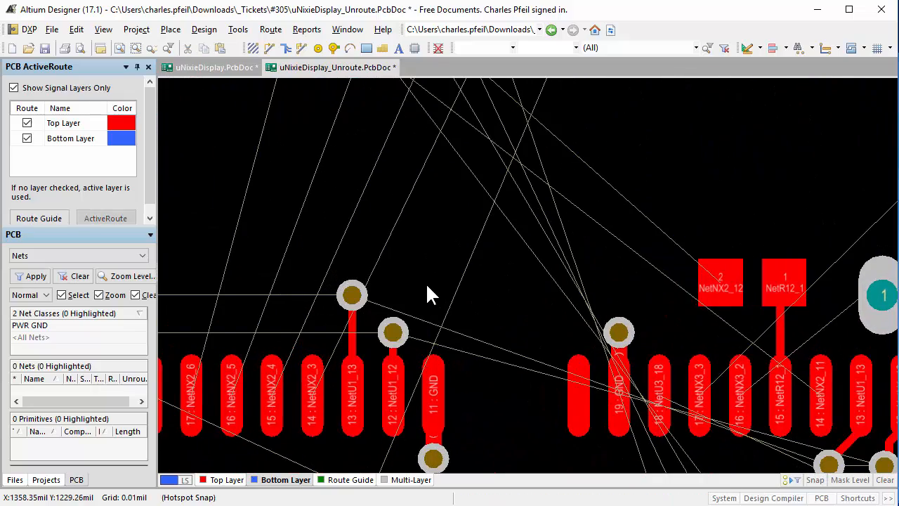
{"action": "scroll", "coordinate": [429, 295], "scroll_direction": "down", "scroll_amount": 4}
{"action": "scroll", "coordinate": [428, 295], "scroll_direction": "down", "scroll_amount": 4}
{"action": "scroll", "coordinate": [428, 295], "scroll_direction": "down", "scroll_amount": 2}
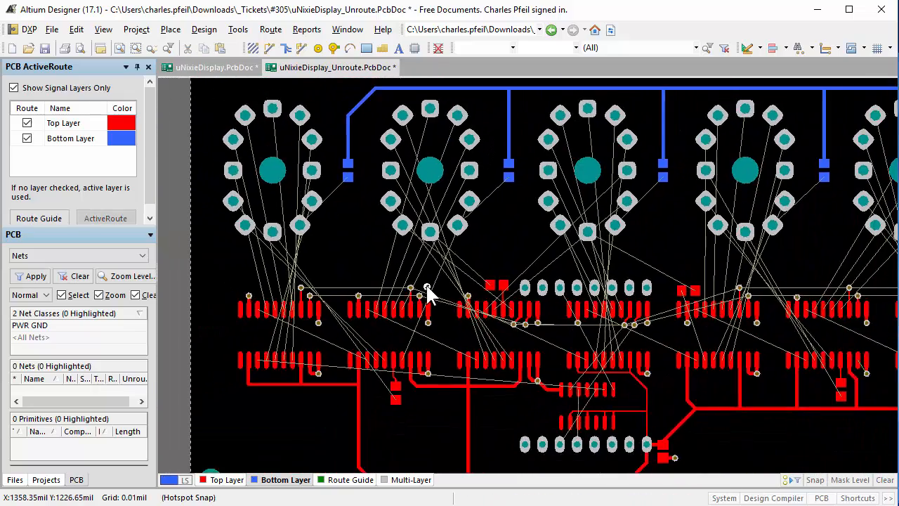
Select all pads of the leftmost Nixie tube and ActiveRoute its connections to the driver chips.
{"action": "key", "text": "ctrl+Page_Down"}
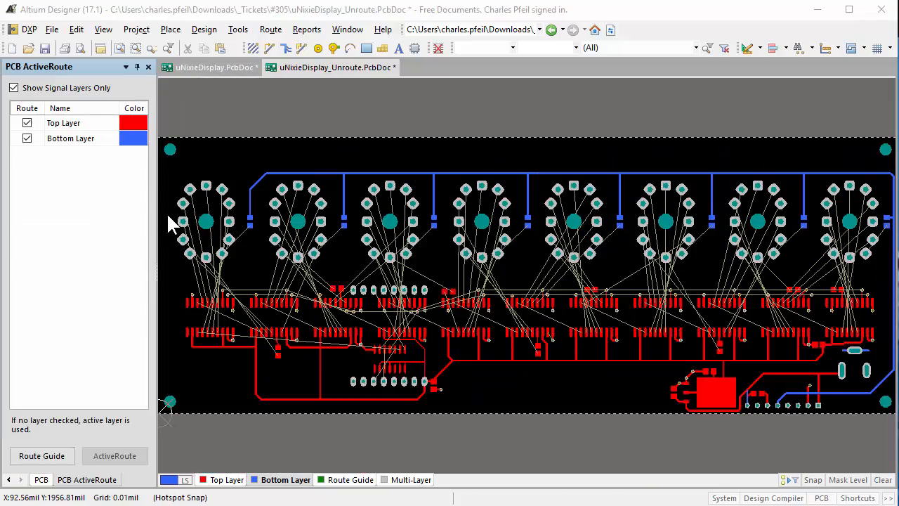
{"action": "scroll", "coordinate": [166, 211], "scroll_direction": "up", "scroll_amount": 3}
{"action": "scroll", "coordinate": [167, 210], "scroll_direction": "up", "scroll_amount": 3}
{"action": "scroll", "coordinate": [167, 210], "scroll_direction": "up", "scroll_amount": 2}
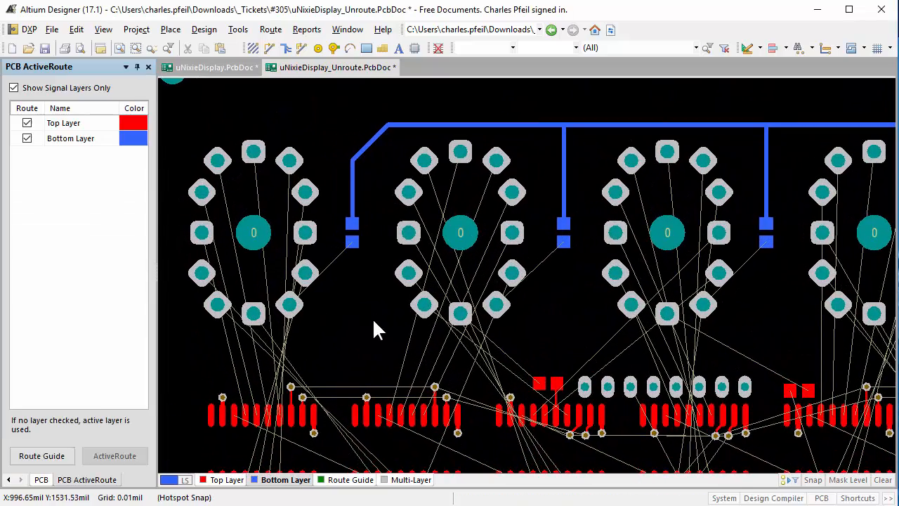
{"action": "left_click_drag", "start_coordinate": [372, 318], "coordinate": [392, 285]}
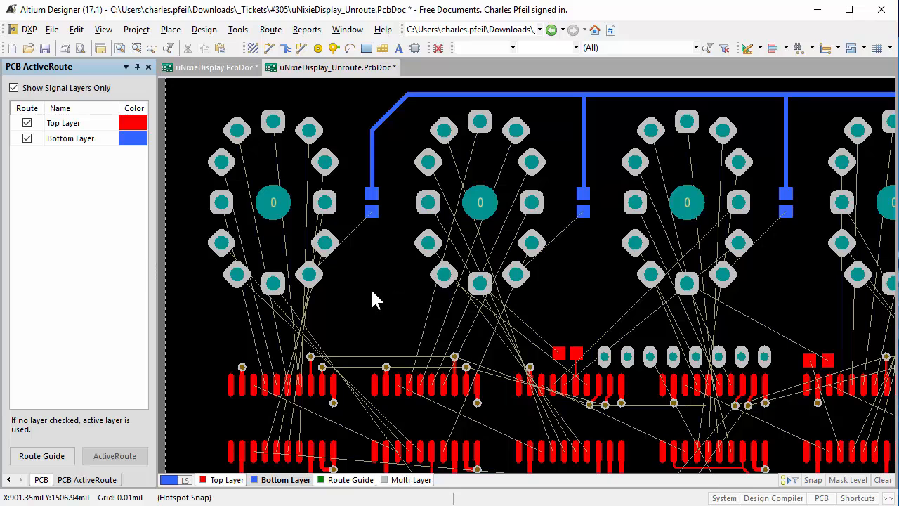
{"action": "left_click_drag", "start_coordinate": [370, 287], "coordinate": [207, 123]}
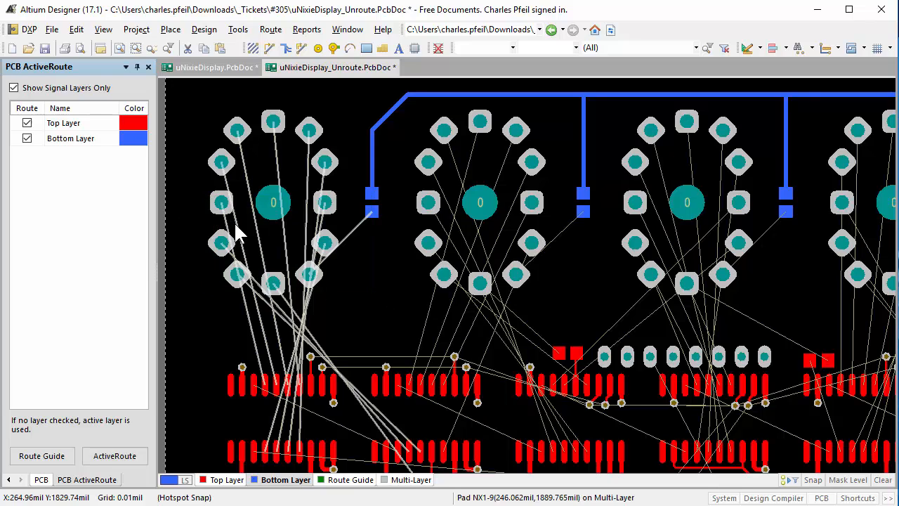
{"action": "left_click", "coordinate": [114, 456]}
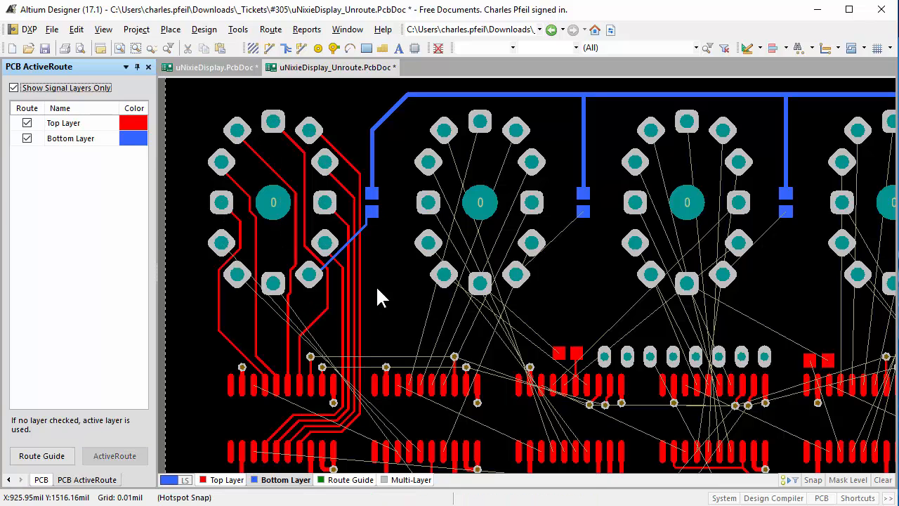
{"action": "mouse_move", "coordinate": [537, 283]}
{"action": "left_mouse_down"}
{"action": "mouse_move", "coordinate": [408, 300]}
{"action": "mouse_move", "coordinate": [292, 242]}
{"action": "mouse_move", "coordinate": [288, 232]}
{"action": "left_mouse_up"}
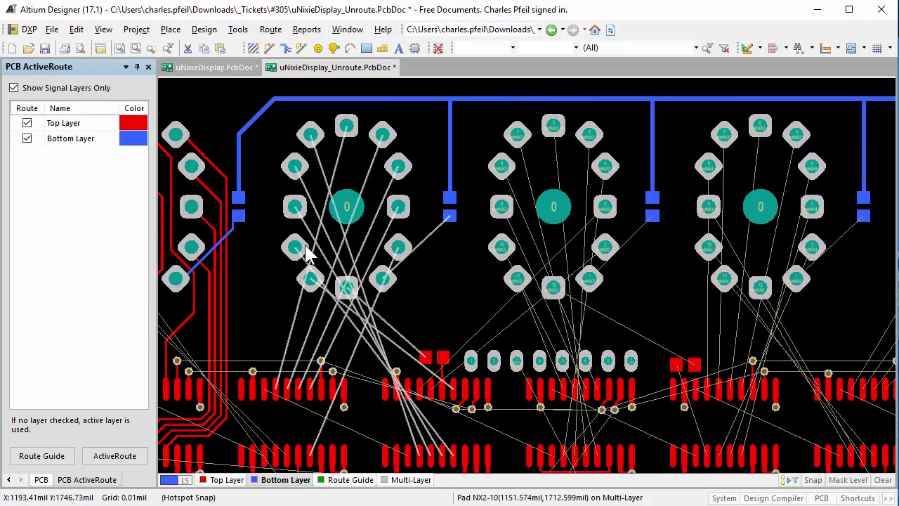
{"action": "left_click", "coordinate": [114, 455]}
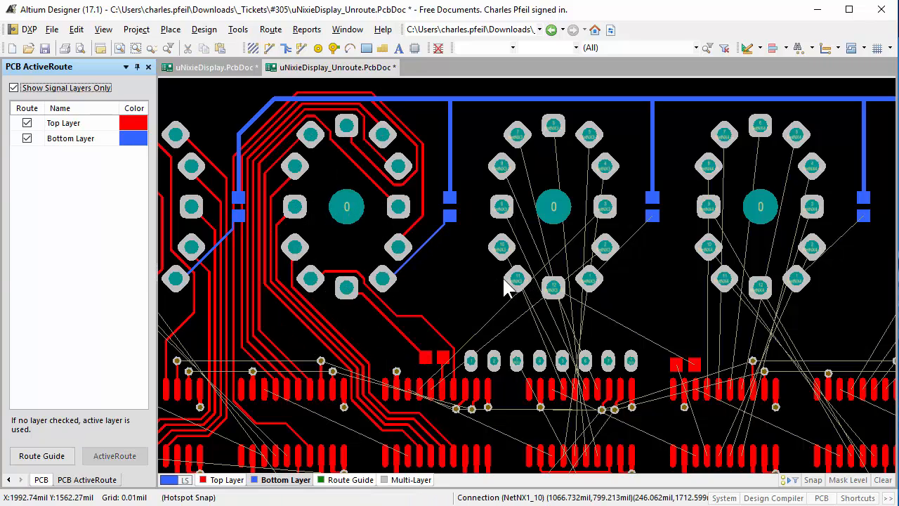
{"action": "mouse_move", "coordinate": [667, 295]}
{"action": "left_mouse_down"}
{"action": "mouse_move", "coordinate": [513, 304]}
{"action": "mouse_move", "coordinate": [369, 347]}
{"action": "left_mouse_up"}
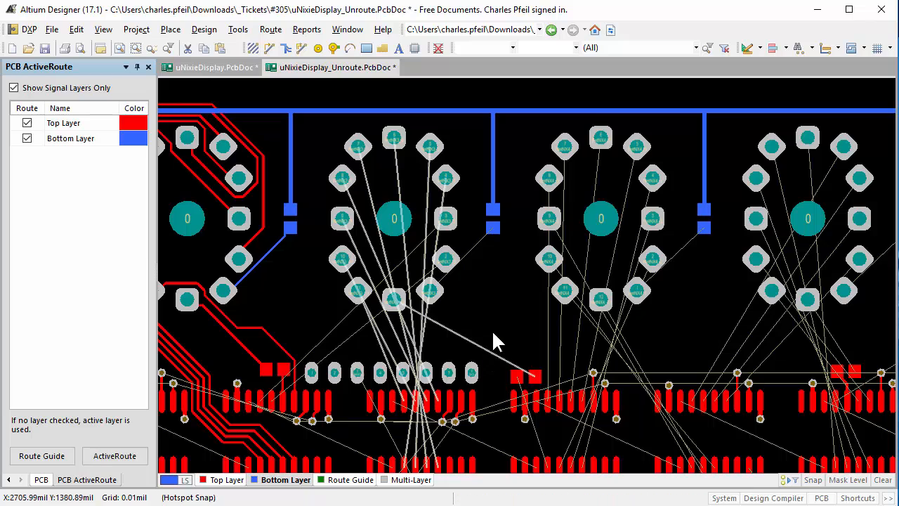
ActiveRoute a remaining connection near the second tube, then the next unrouted tube's connections.
{"action": "left_click_drag", "start_coordinate": [485, 218], "coordinate": [500, 239]}
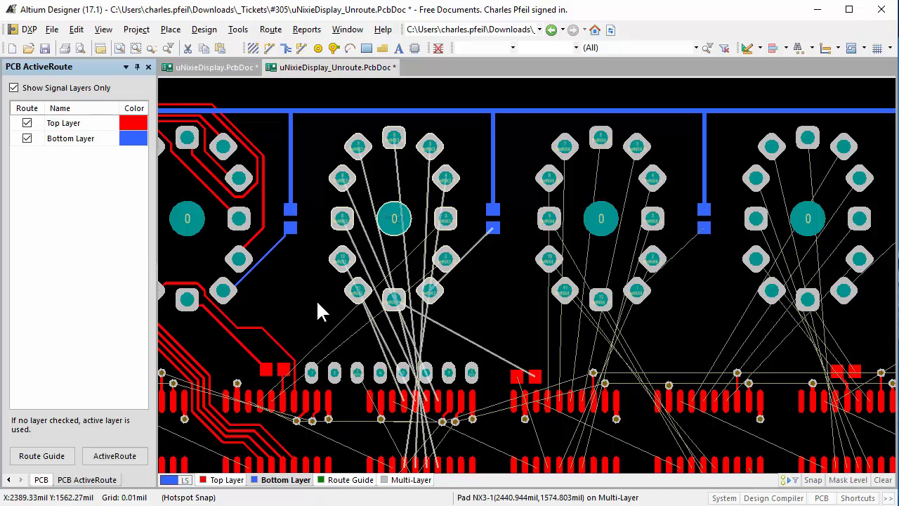
{"action": "left_click", "coordinate": [114, 455]}
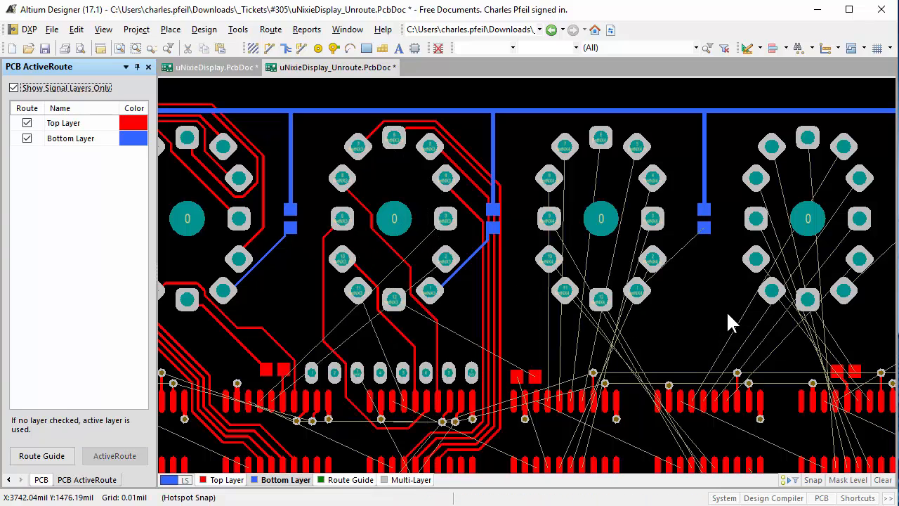
{"action": "mouse_move", "coordinate": [702, 306]}
{"action": "left_mouse_down"}
{"action": "mouse_move", "coordinate": [436, 320]}
{"action": "mouse_move", "coordinate": [291, 216]}
{"action": "left_mouse_up"}
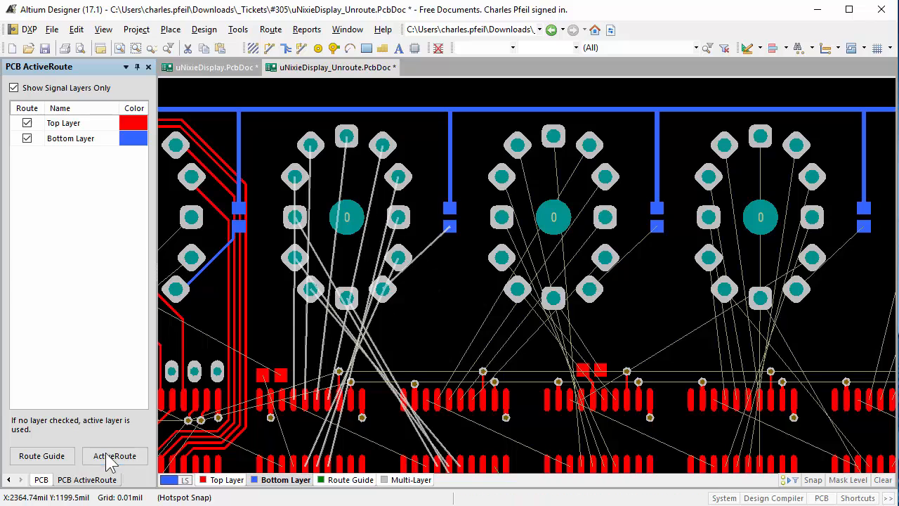
{"action": "left_click", "coordinate": [115, 456]}
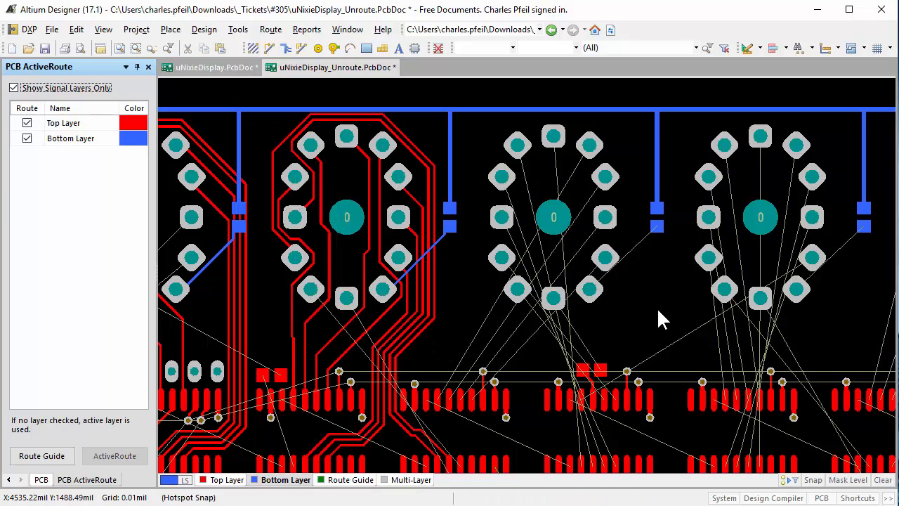
{"action": "mouse_move", "coordinate": [662, 311]}
{"action": "left_mouse_down"}
{"action": "mouse_move", "coordinate": [560, 294]}
{"action": "mouse_move", "coordinate": [372, 205]}
{"action": "left_mouse_up"}
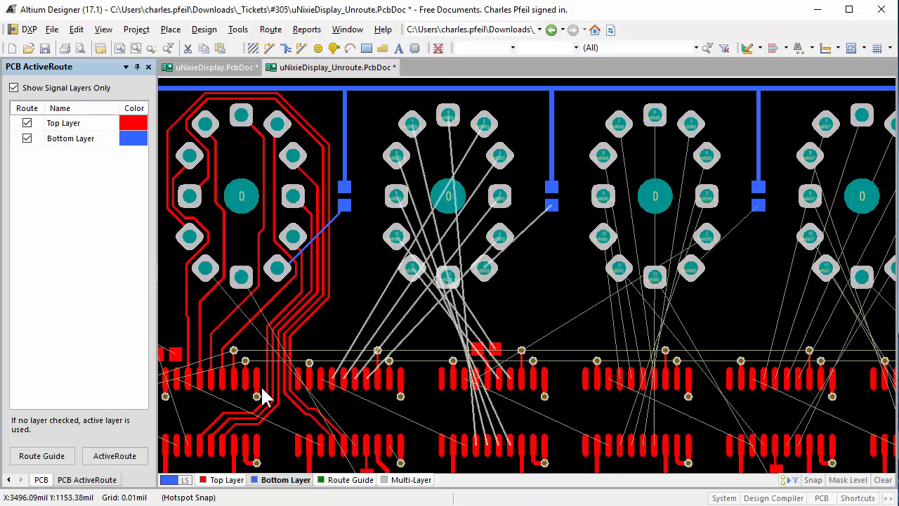
ActiveRoute the selected tube, then box-select the next tube's connections plus one more and route them.
{"action": "left_click", "coordinate": [115, 456]}
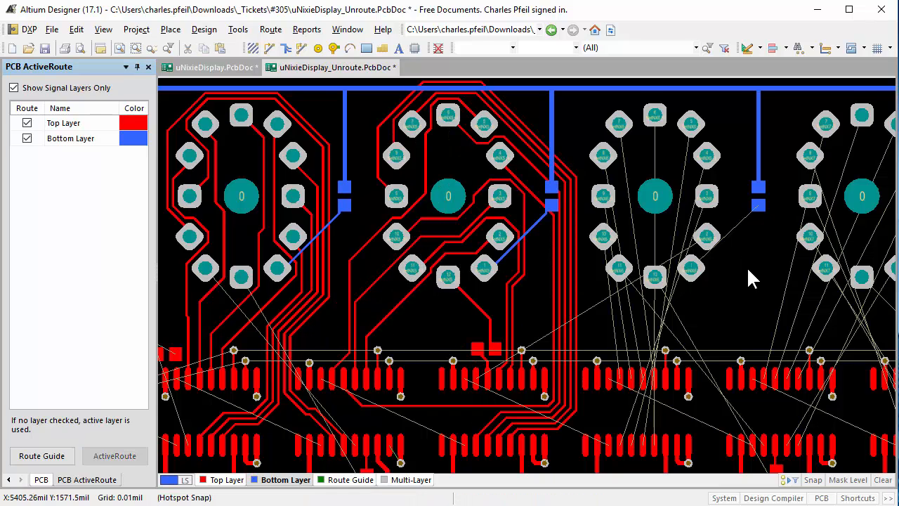
{"action": "left_click_drag", "start_coordinate": [747, 273], "coordinate": [481, 272]}
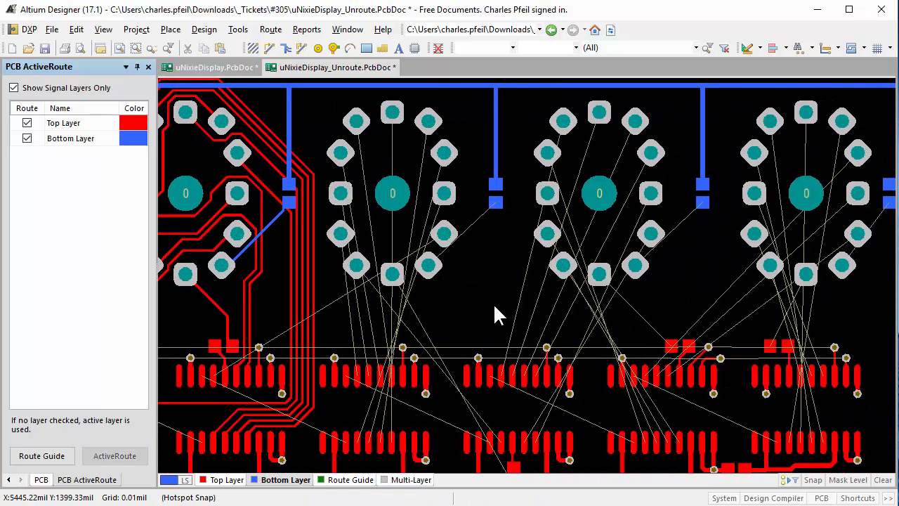
{"action": "left_click_drag", "start_coordinate": [493, 314], "coordinate": [342, 321]}
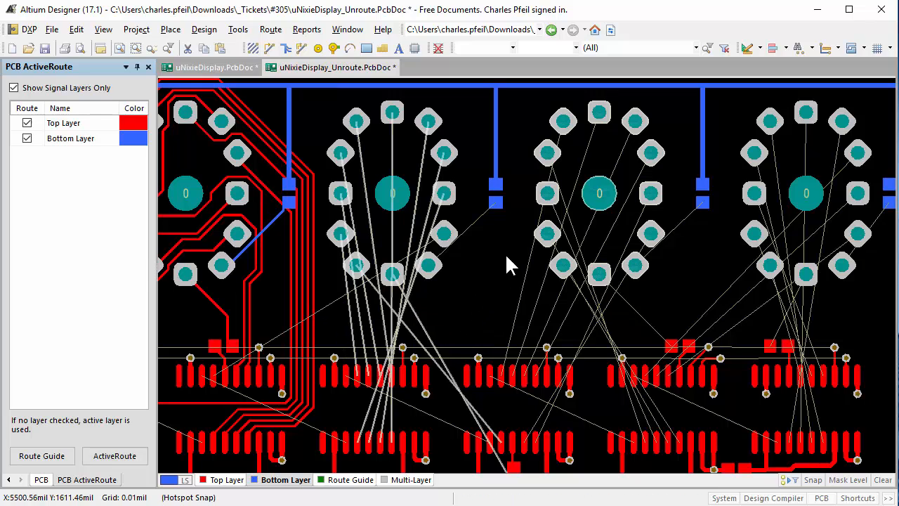
{"action": "left_click", "coordinate": [485, 232], "text": "shift"}
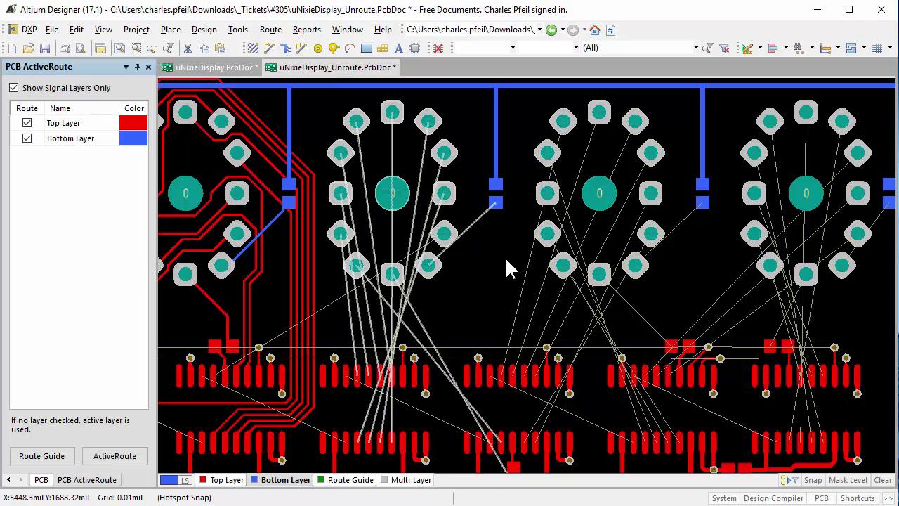
{"action": "left_click", "coordinate": [115, 456]}
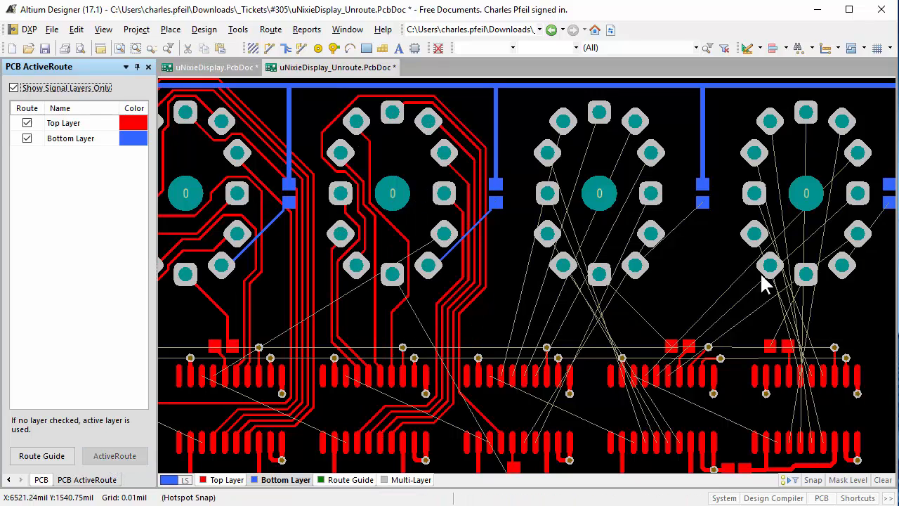
{"action": "left_click_drag", "start_coordinate": [776, 284], "coordinate": [590, 288]}
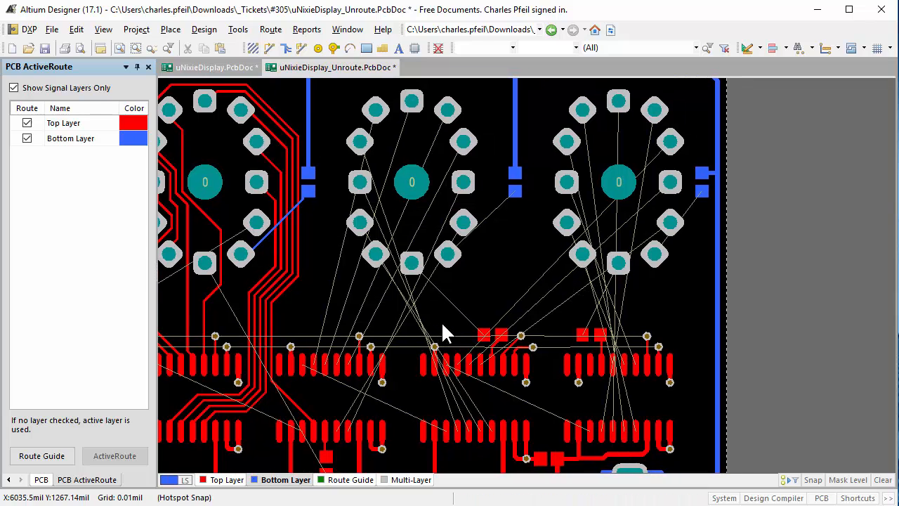
Box-select the right-hand tubes' unrouted connections and ActiveRoute them to the driver chips.
{"action": "mouse_move", "coordinate": [484, 295]}
{"action": "left_mouse_down"}
{"action": "mouse_move", "coordinate": [400, 264]}
{"action": "mouse_move", "coordinate": [309, 166]}
{"action": "left_mouse_up"}
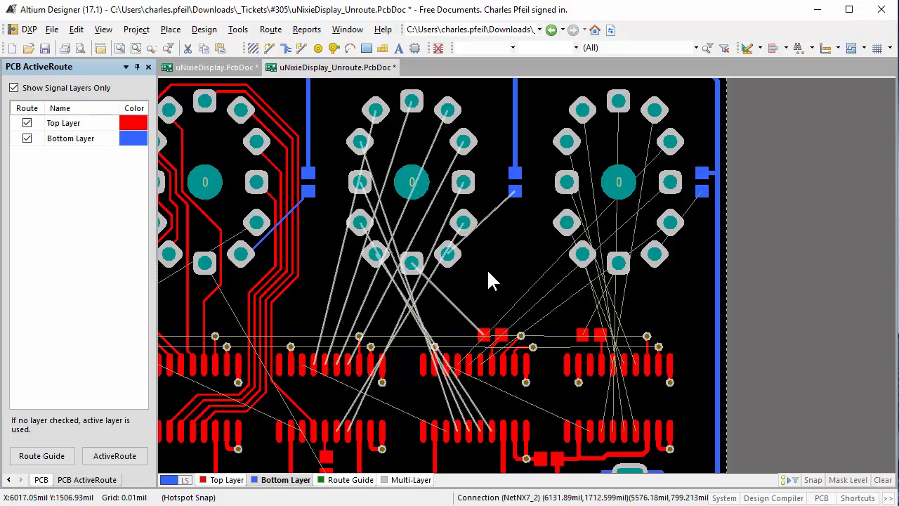
{"action": "left_click_drag", "start_coordinate": [681, 302], "coordinate": [533, 222]}
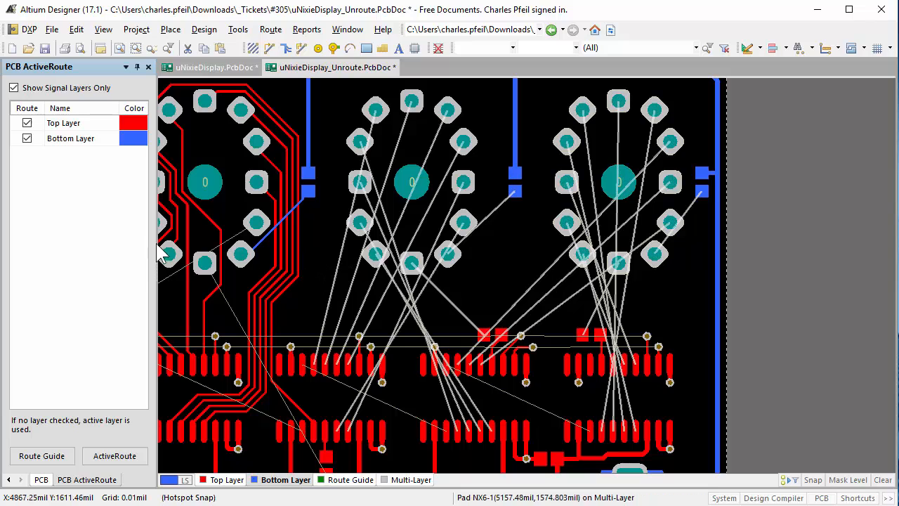
{"action": "left_click", "coordinate": [115, 455]}
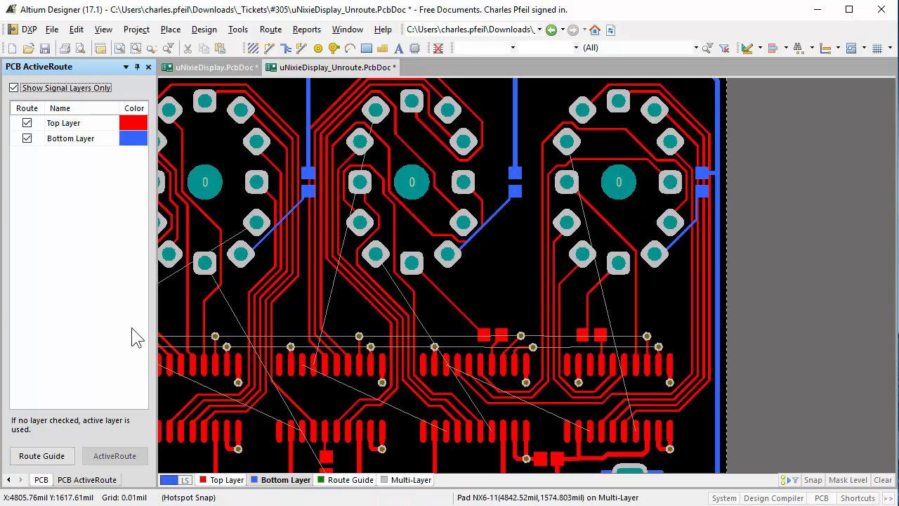
{"action": "scroll", "coordinate": [480, 241], "scroll_direction": "down", "scroll_amount": 3}
{"action": "scroll", "coordinate": [480, 240], "scroll_direction": "down", "scroll_amount": 2}
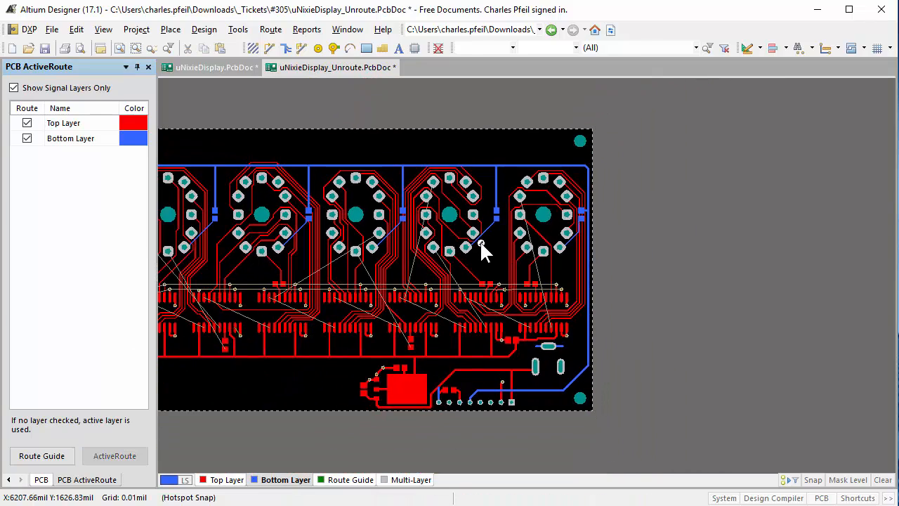
Switch to the uNixieDisplay_Completed.PcbDoc board with the bottom ground plane.
{"action": "key", "text": "ctrl+z"}
{"action": "key", "text": "ctrl+z"}
{"action": "key", "text": "ctrl+Page_Down"}
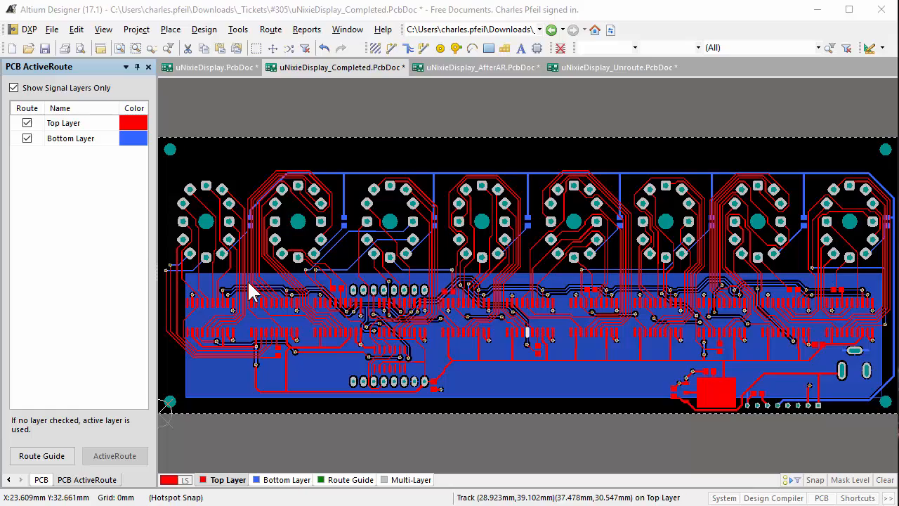
{"action": "scroll", "coordinate": [214, 265], "scroll_direction": "up", "scroll_amount": 3}
{"action": "scroll", "coordinate": [248, 258], "scroll_direction": "up", "scroll_amount": 2}
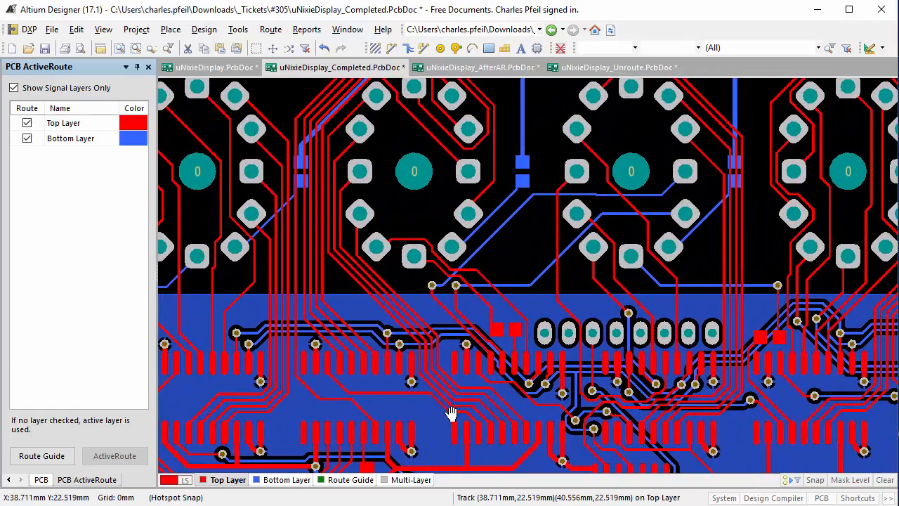
{"action": "scroll", "coordinate": [442, 334], "scroll_direction": "down", "scroll_amount": 3}
{"action": "scroll", "coordinate": [439, 295], "scroll_direction": "up", "scroll_amount": 2}
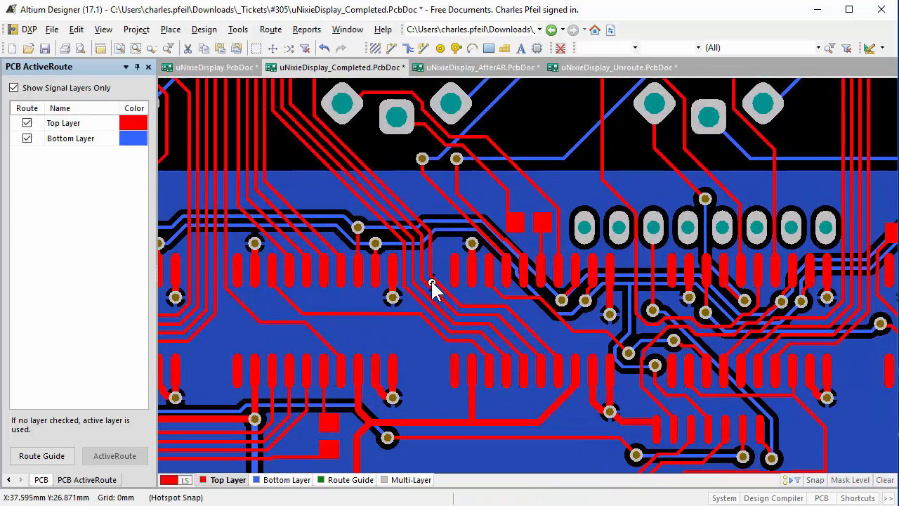
{"action": "scroll", "coordinate": [717, 340], "scroll_direction": "right", "scroll_amount": 5}
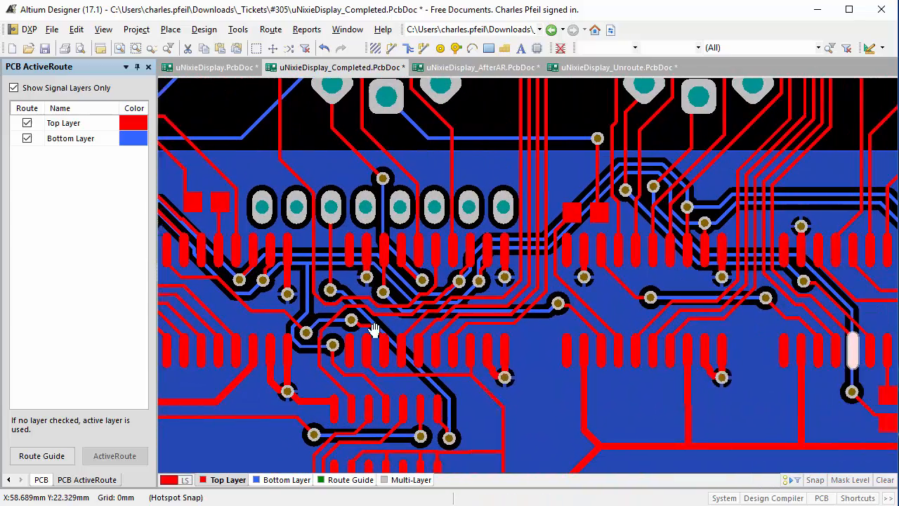
{"action": "left_click_drag", "start_coordinate": [769, 313], "coordinate": [474, 309]}
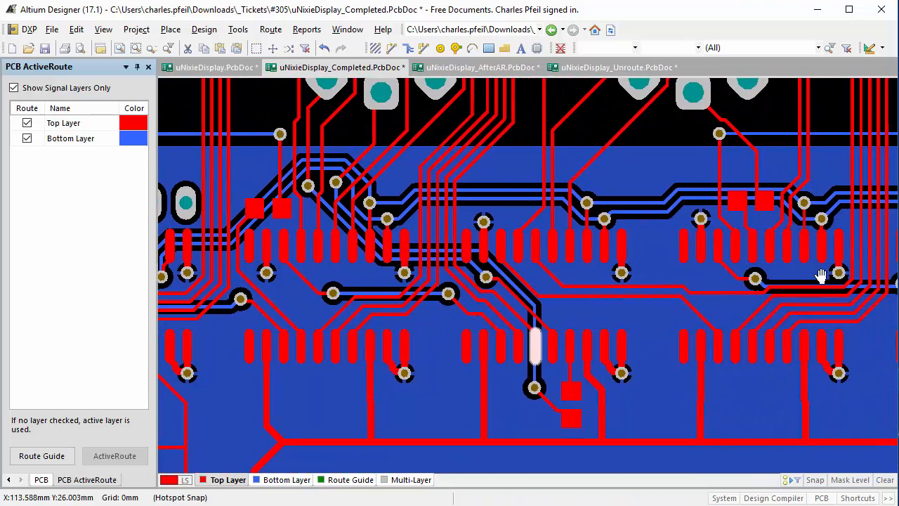
{"action": "left_click_drag", "start_coordinate": [816, 266], "coordinate": [481, 289]}
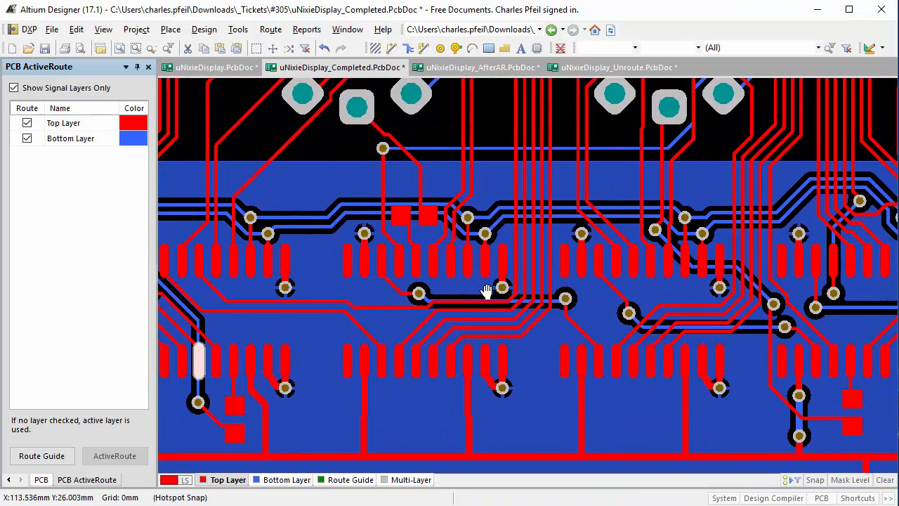
{"action": "left_click_drag", "start_coordinate": [848, 305], "coordinate": [463, 248]}
{"action": "scroll", "coordinate": [463, 247], "scroll_direction": "down", "scroll_amount": 2}
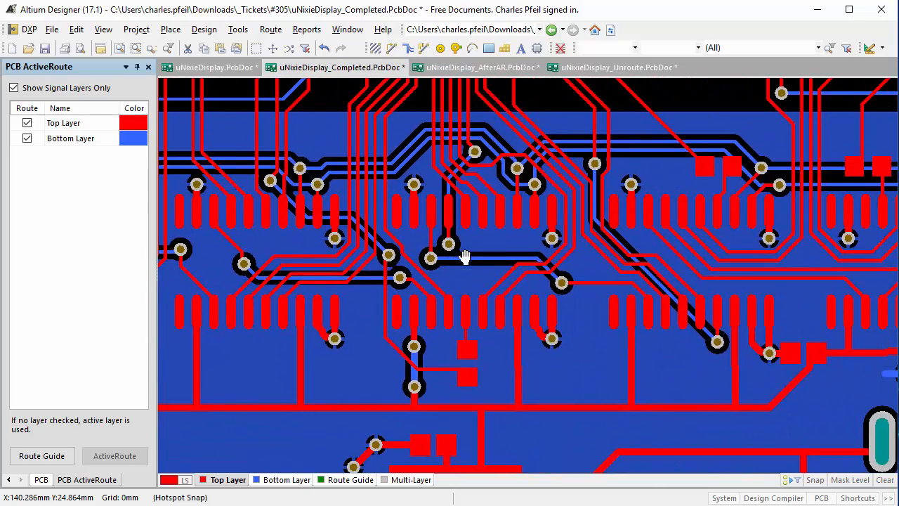
{"action": "scroll", "coordinate": [625, 273], "scroll_direction": "up", "scroll_amount": 2}
{"action": "scroll", "coordinate": [625, 272], "scroll_direction": "down", "scroll_amount": 3}
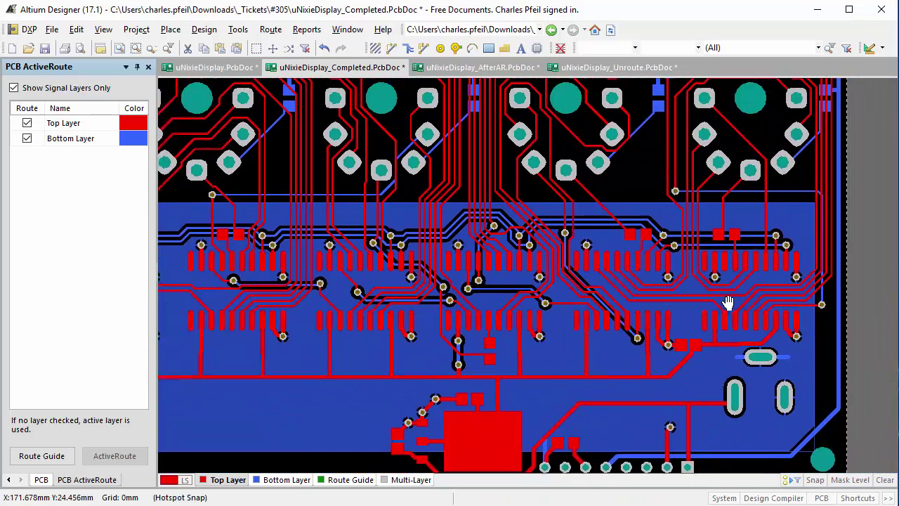
{"action": "mouse_move", "coordinate": [783, 274]}
{"action": "left_mouse_down"}
{"action": "mouse_move", "coordinate": [713, 327]}
{"action": "mouse_move", "coordinate": [779, 309]}
{"action": "mouse_move", "coordinate": [661, 305]}
{"action": "mouse_move", "coordinate": [533, 351]}
{"action": "left_mouse_up"}
{"action": "left_click_drag", "start_coordinate": [421, 272], "coordinate": [448, 272]}
{"action": "scroll", "coordinate": [448, 272], "scroll_direction": "down", "scroll_amount": 3}
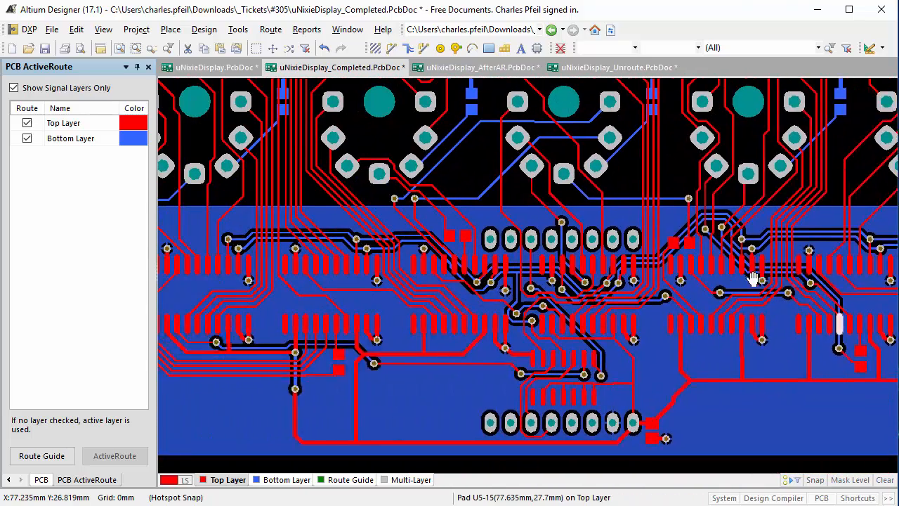